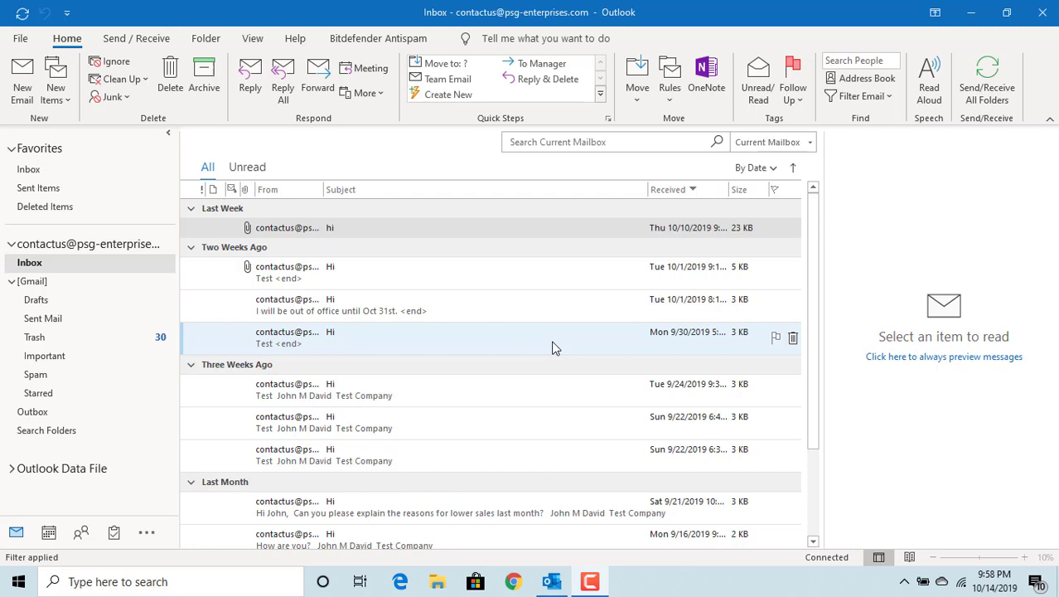
- Start a new email with the body 'Merry christmas and wish you all a very happy new year 2019'
click(25, 89)
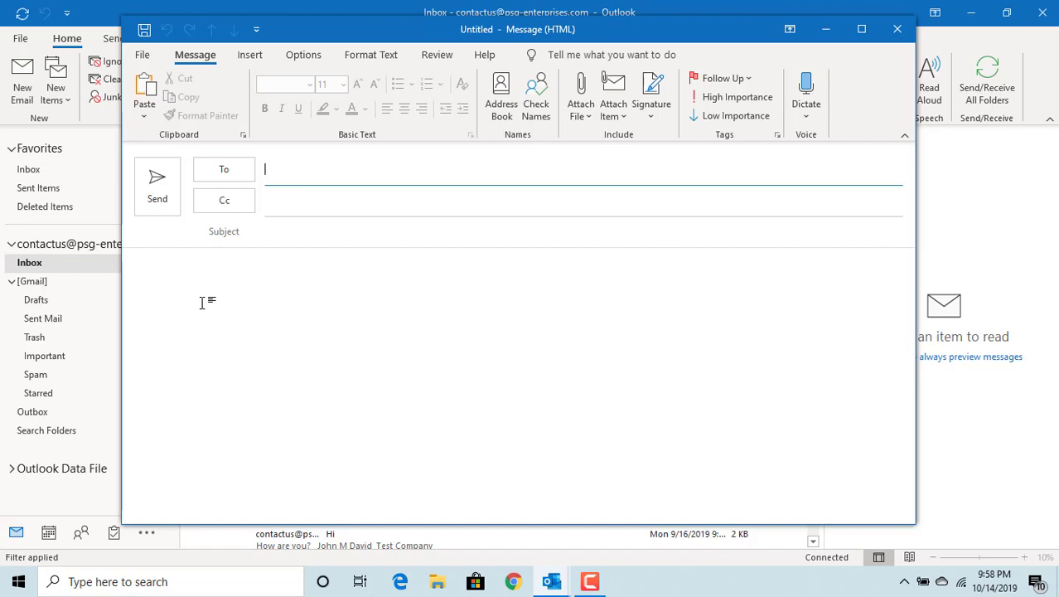
click(201, 302)
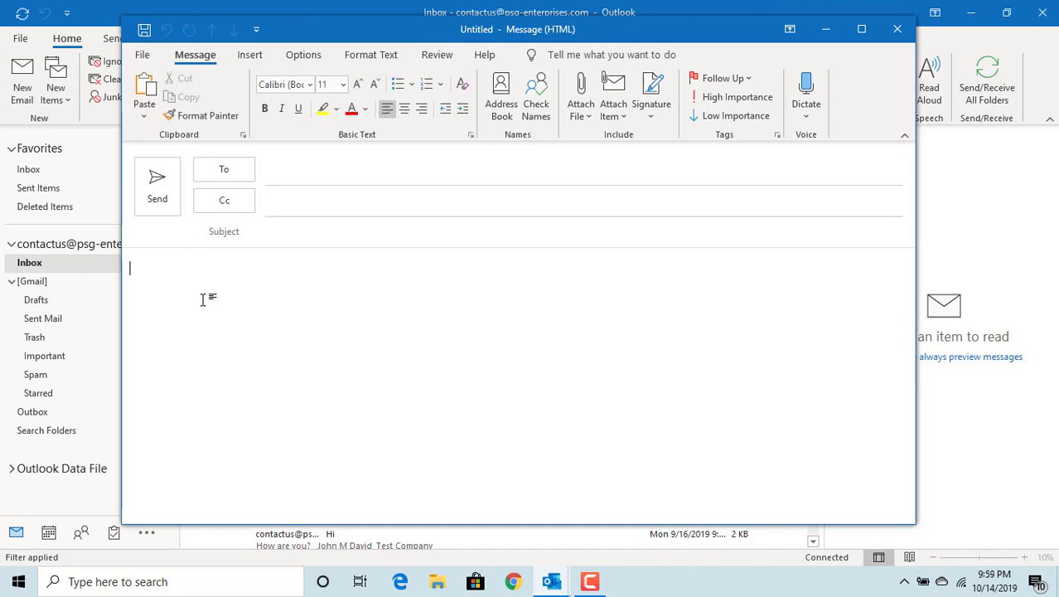
text(Mer)
text(ry ch)
text(ristma)
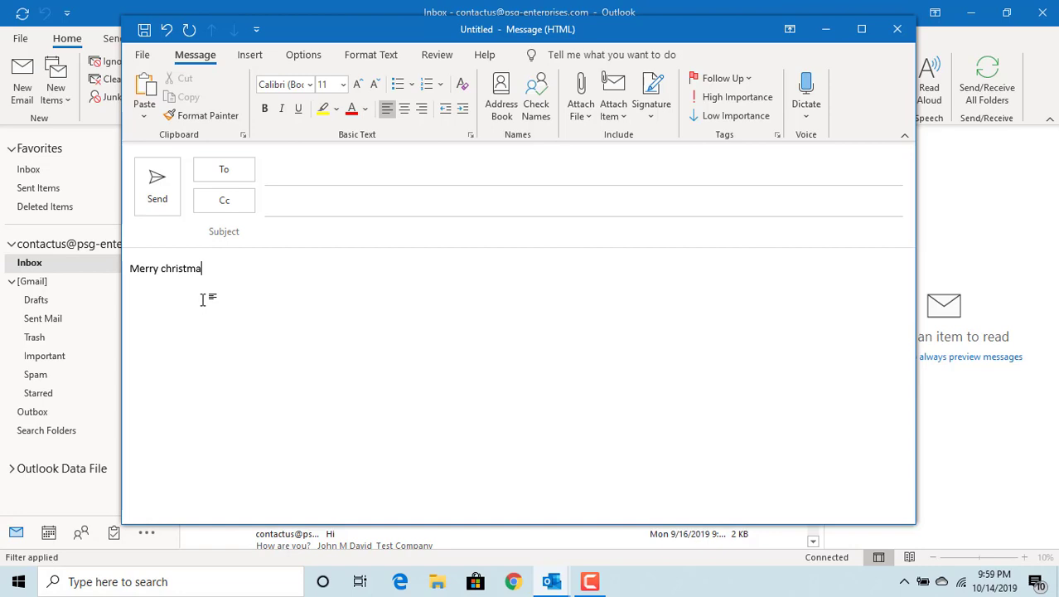
text(s and)
text( wish you )
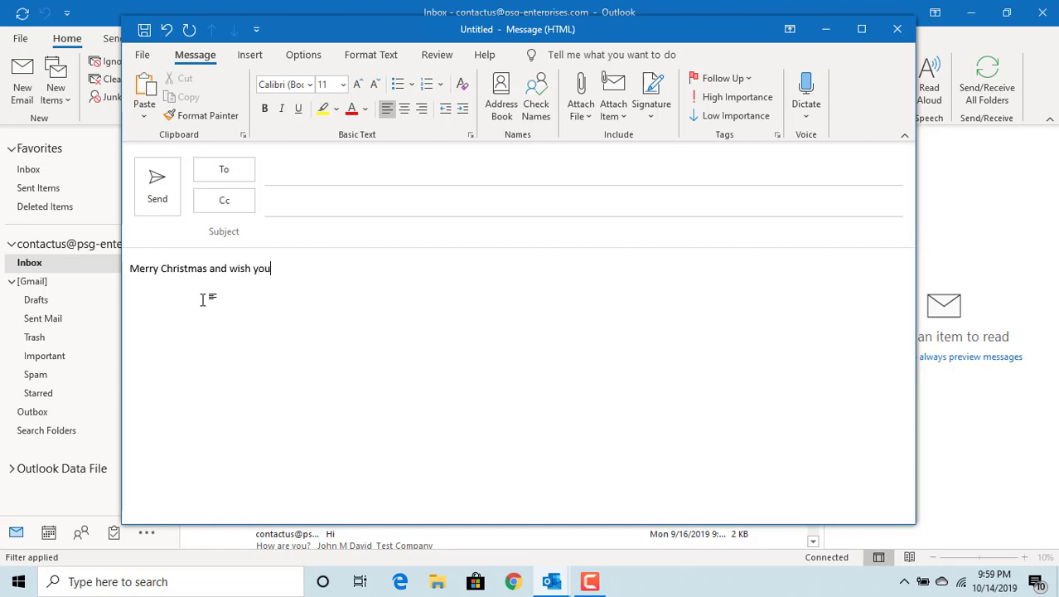
text(all a )
text(very)
text( happy new)
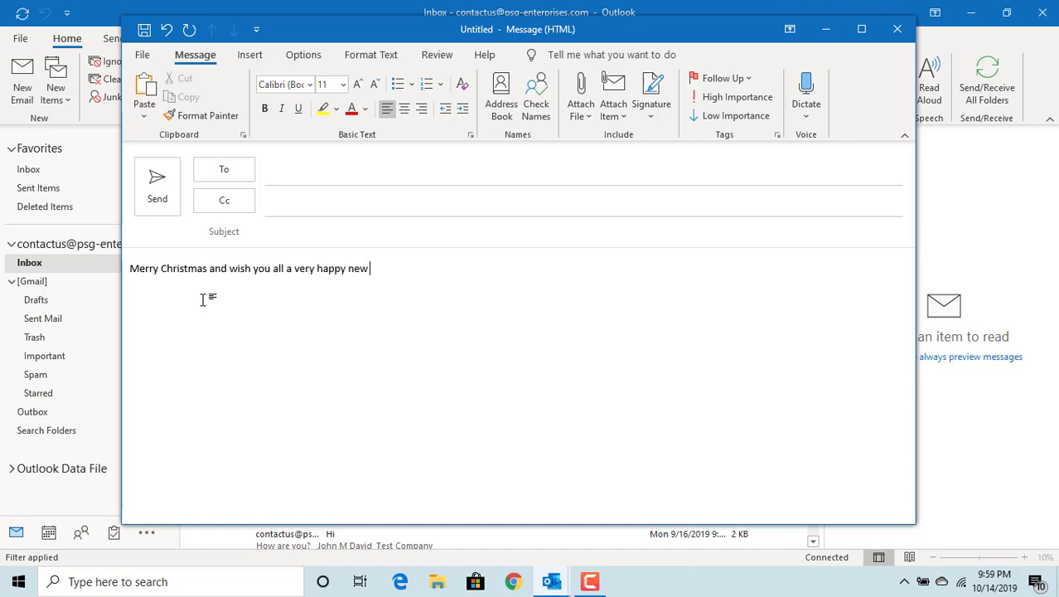
text( year )
text(2019)
- Put the same recent contact in To and Cc, and set the subject to 'Happy holidays'
click(282, 171)
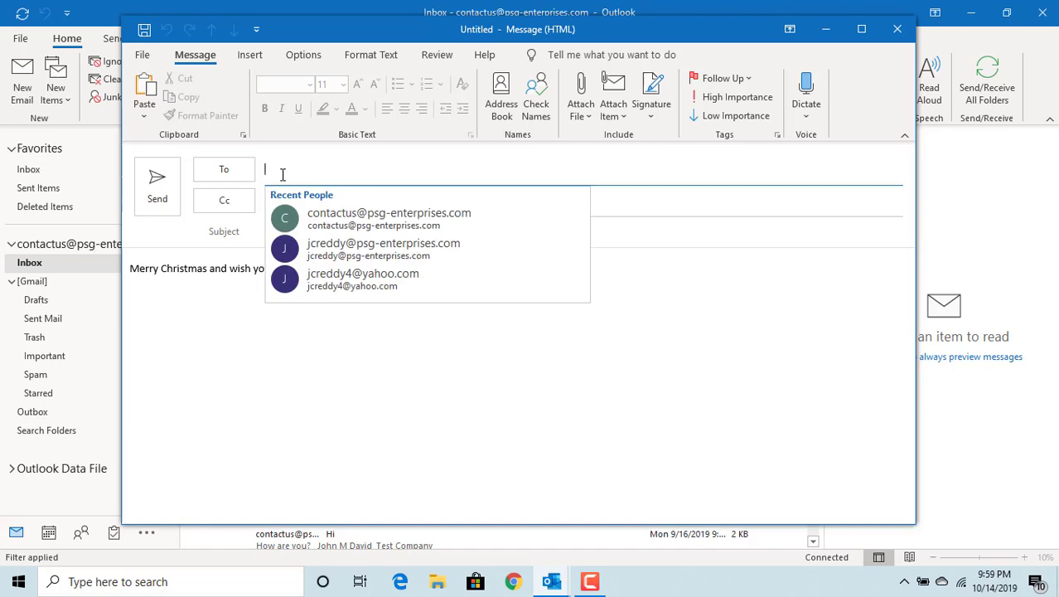
click(336, 216)
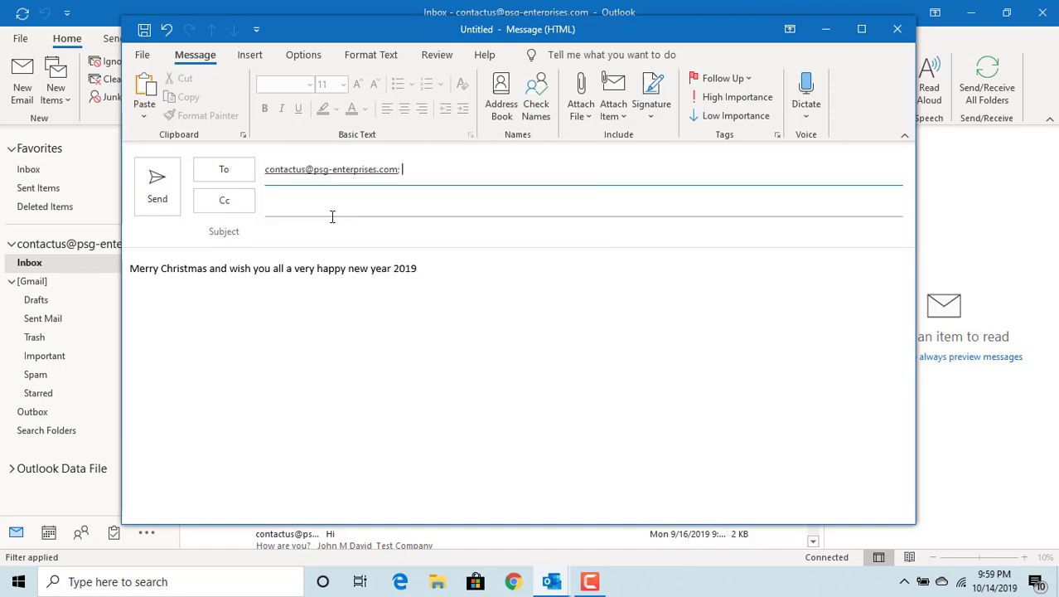
click(316, 213)
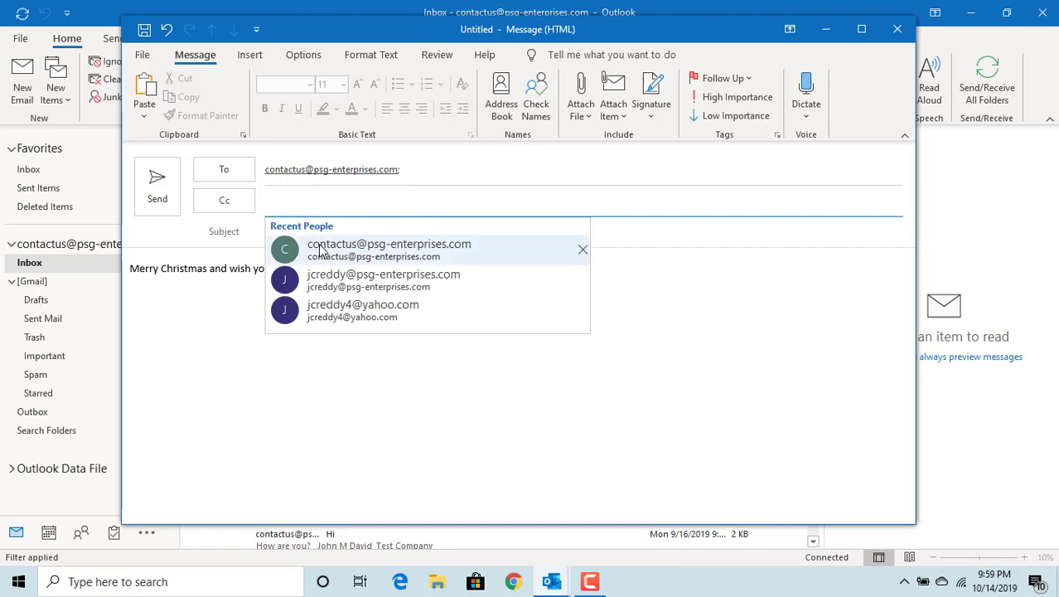
click(316, 244)
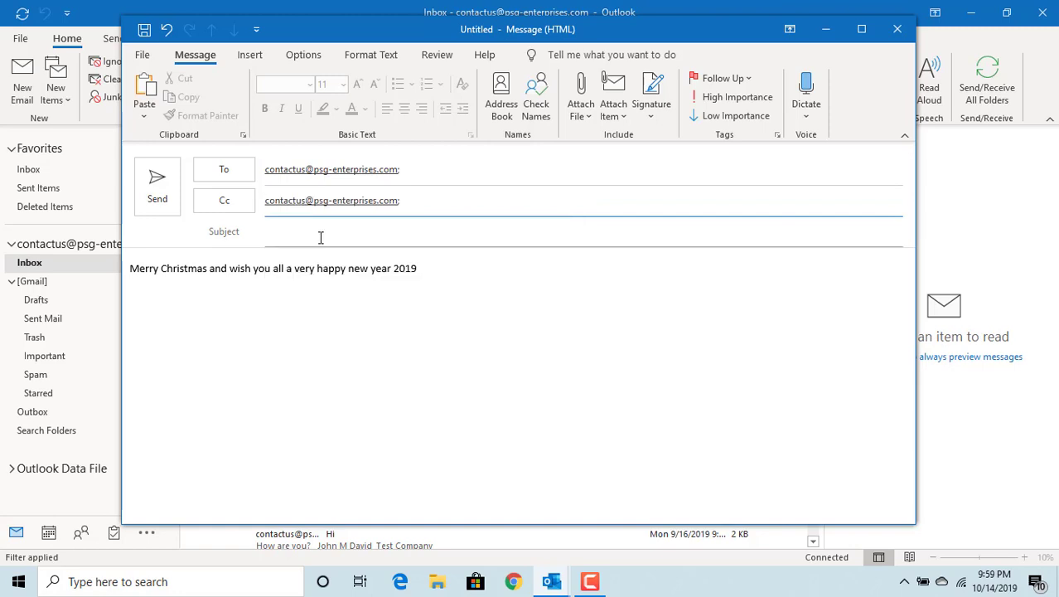
click(321, 237)
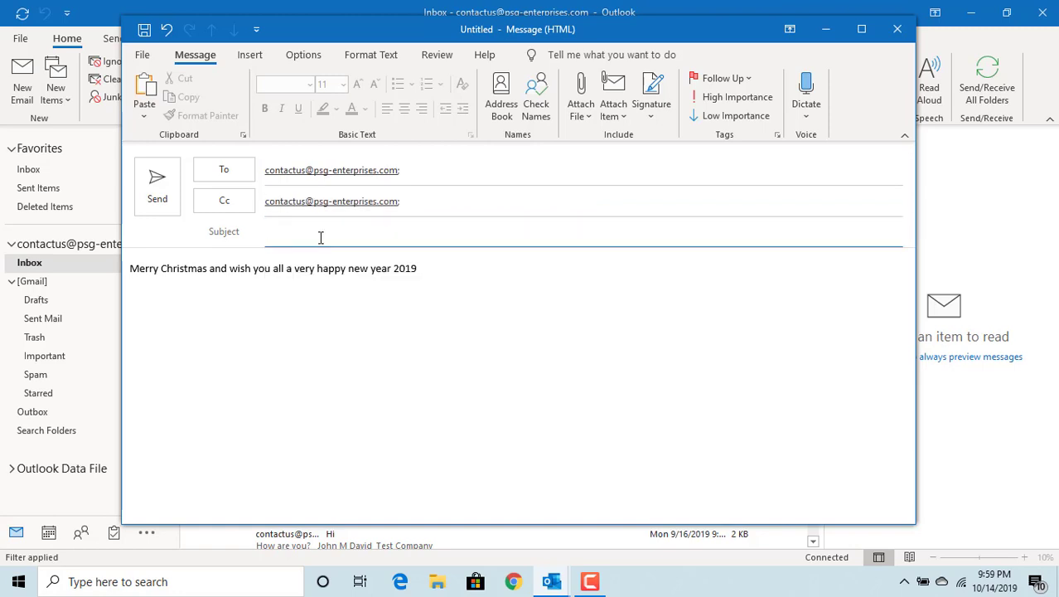
text(Happy )
text(holid)
text(ays)
- Save the message as an Outlook Template (*.oft) named 'Happy holidays.oft'
click(143, 55)
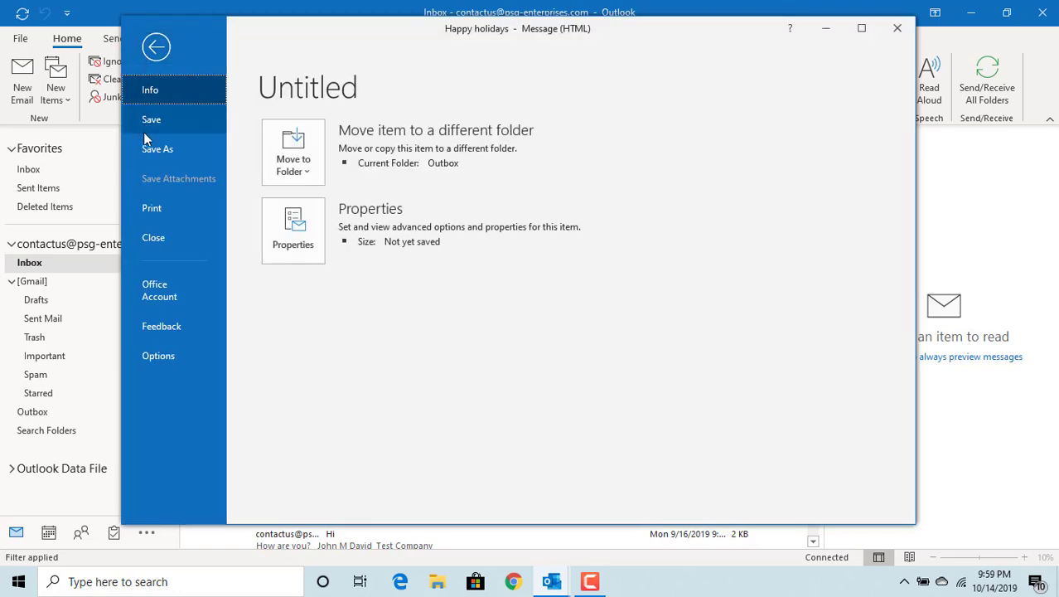
click(155, 151)
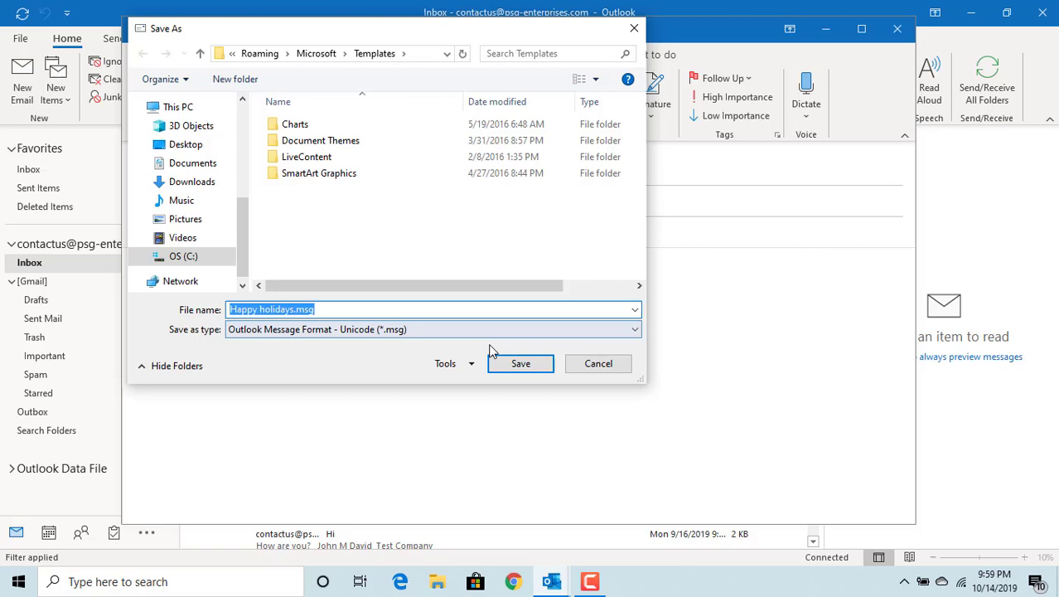
click(636, 333)
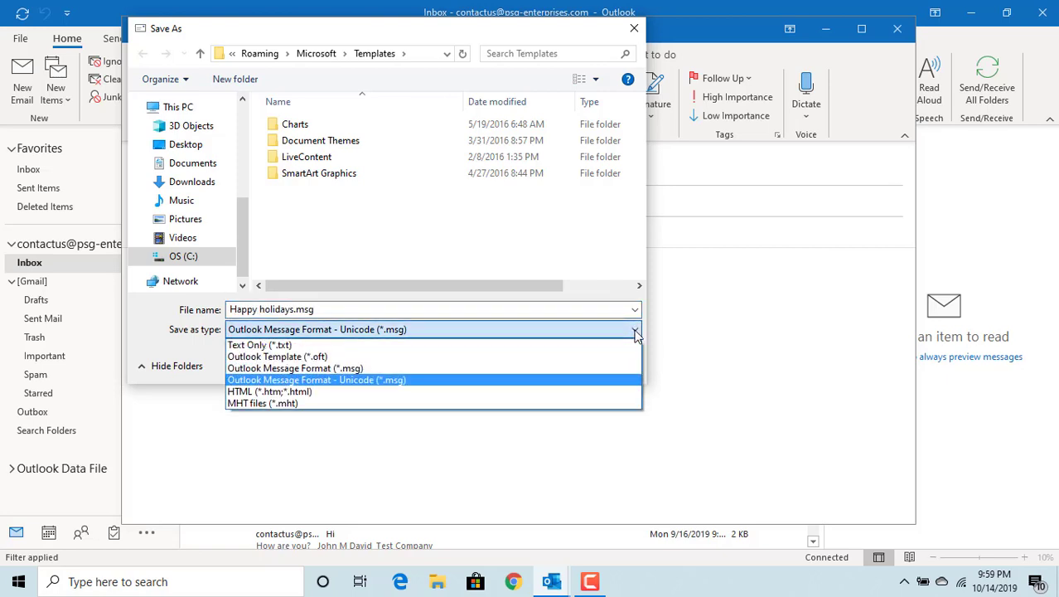
click(279, 358)
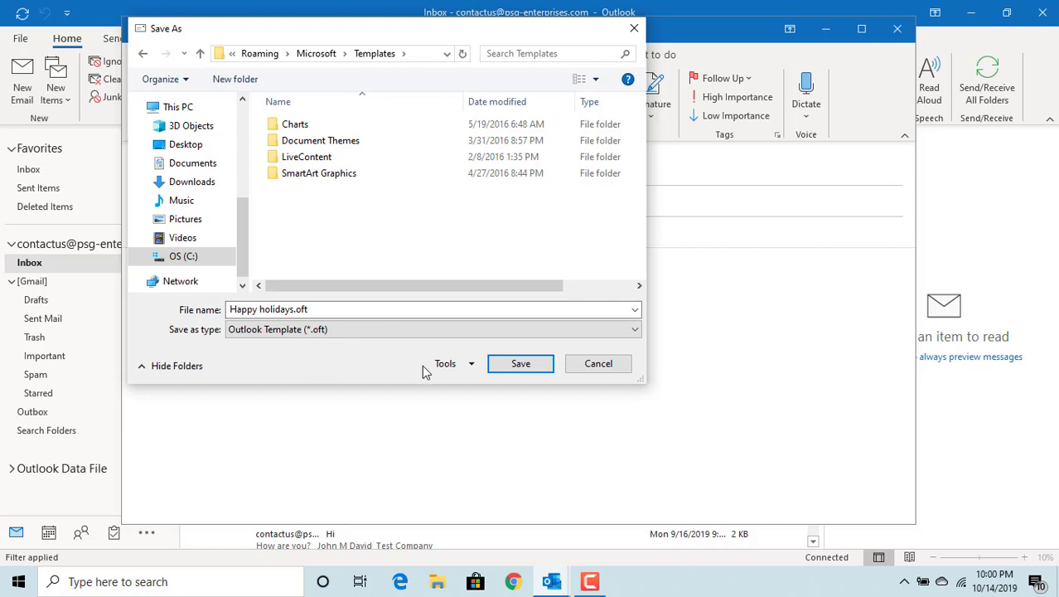
click(528, 370)
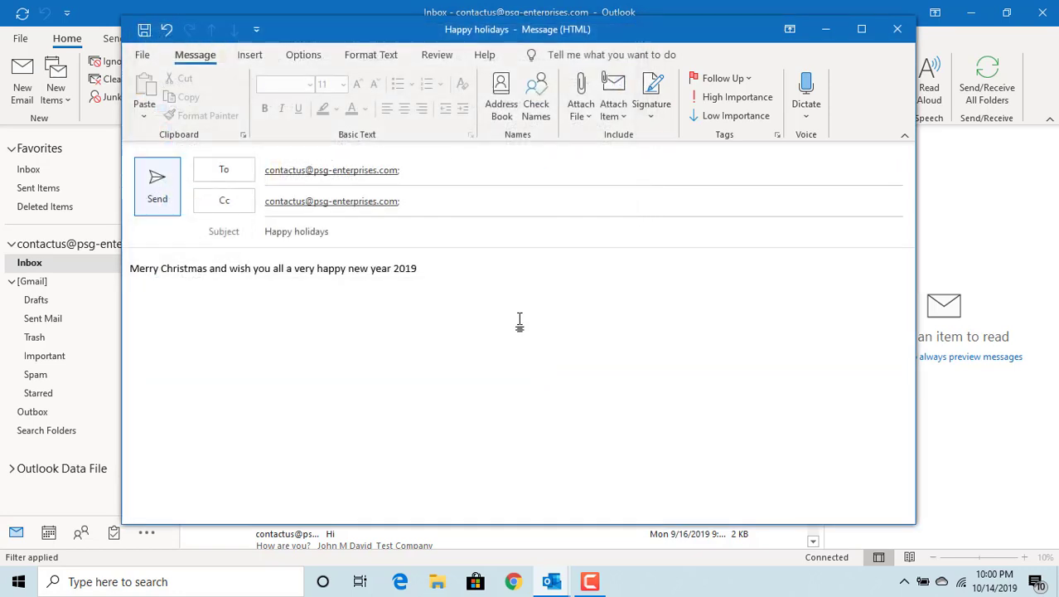
- Close the holiday draft, answer the save prompt, and show the New Items list
click(896, 31)
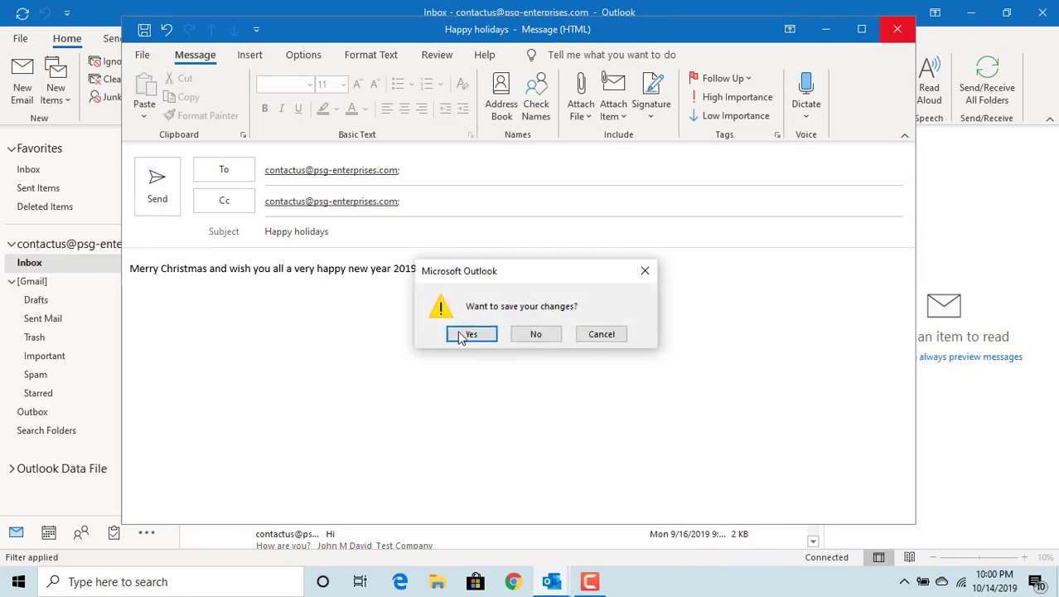
click(531, 333)
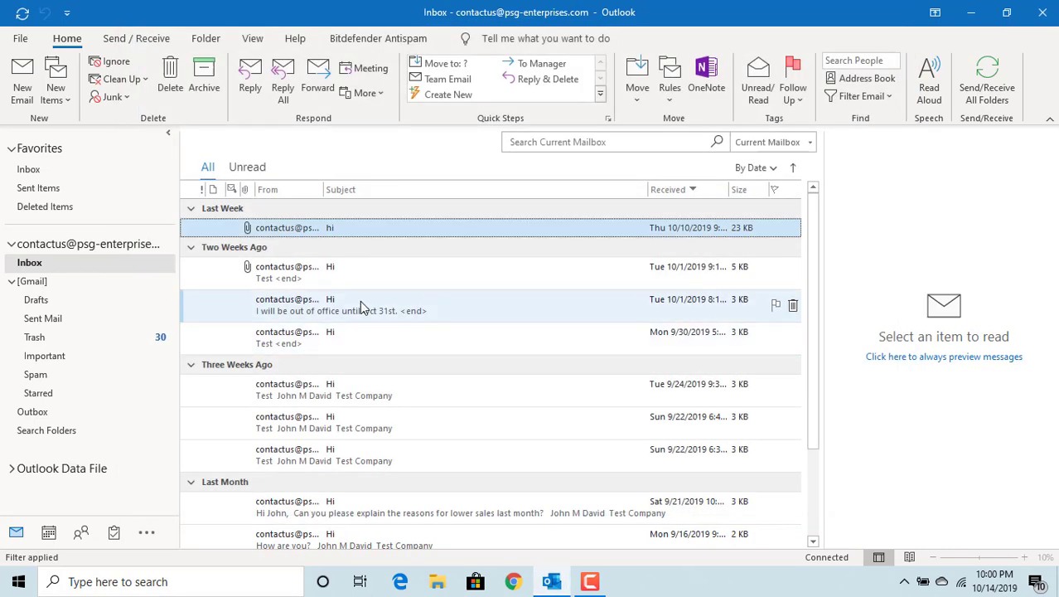
click(62, 100)
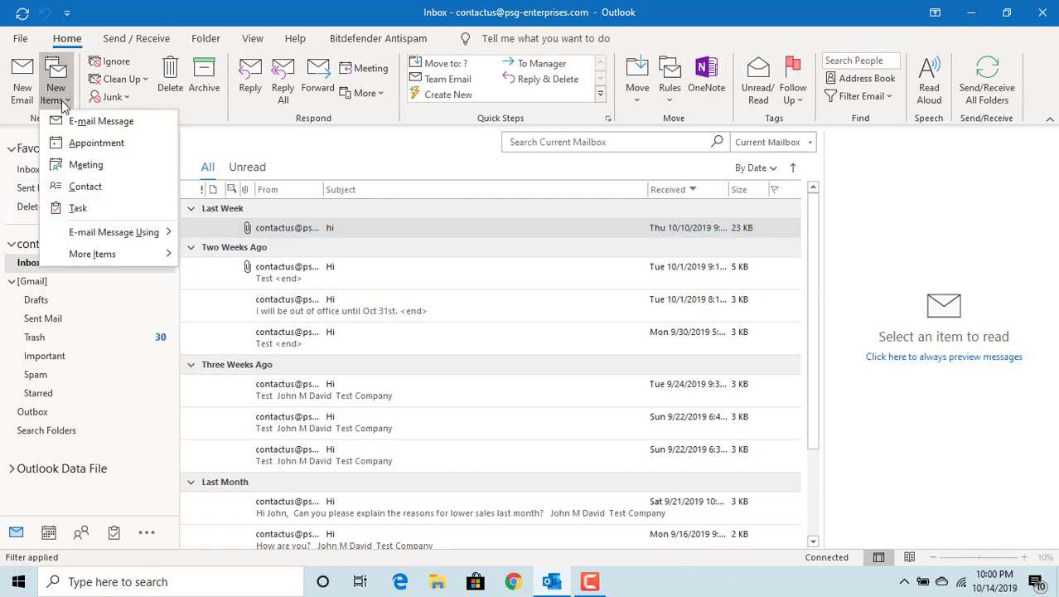
mouse_move(92, 253)
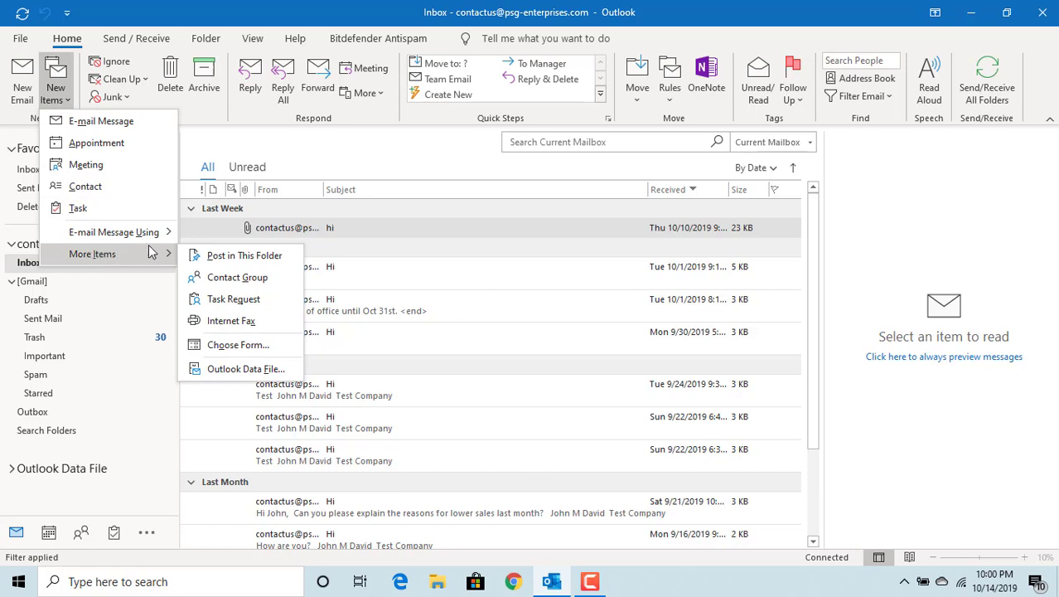
- Through Choose Form, open 'Happy holidays' from User Templates in File System
click(239, 349)
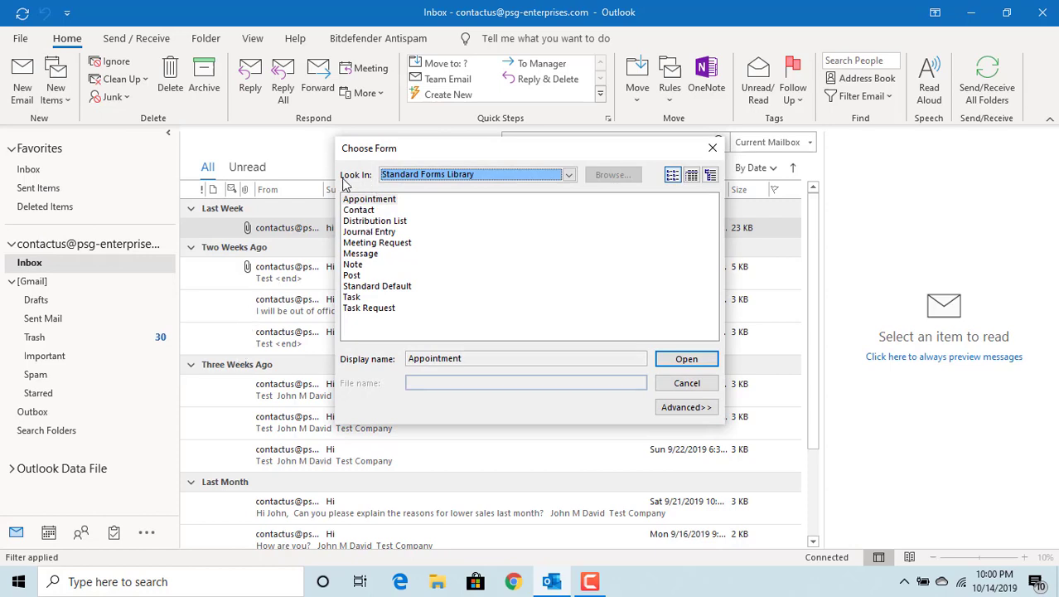
click(569, 175)
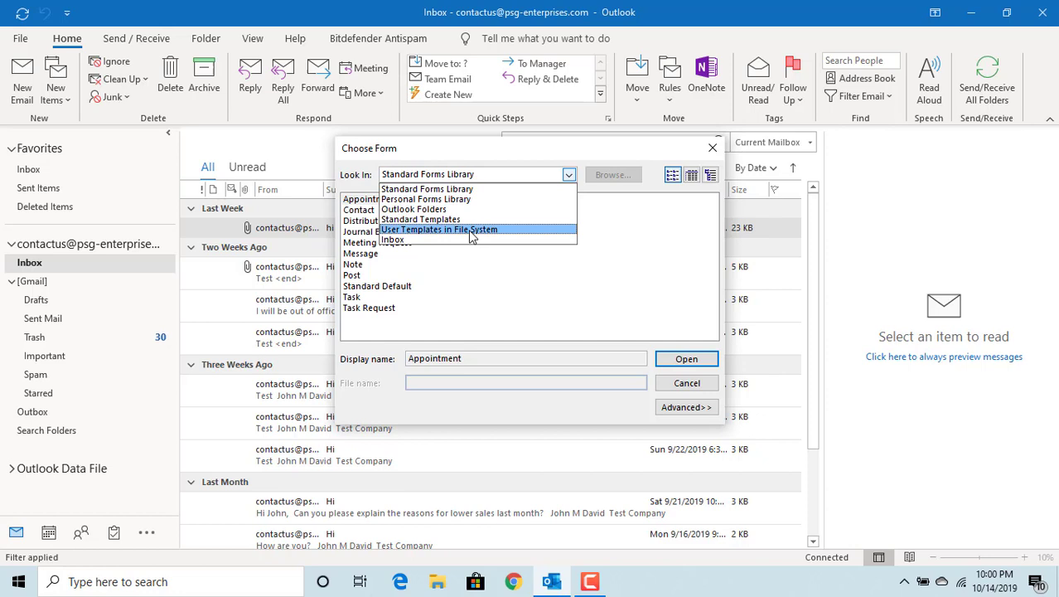
click(471, 231)
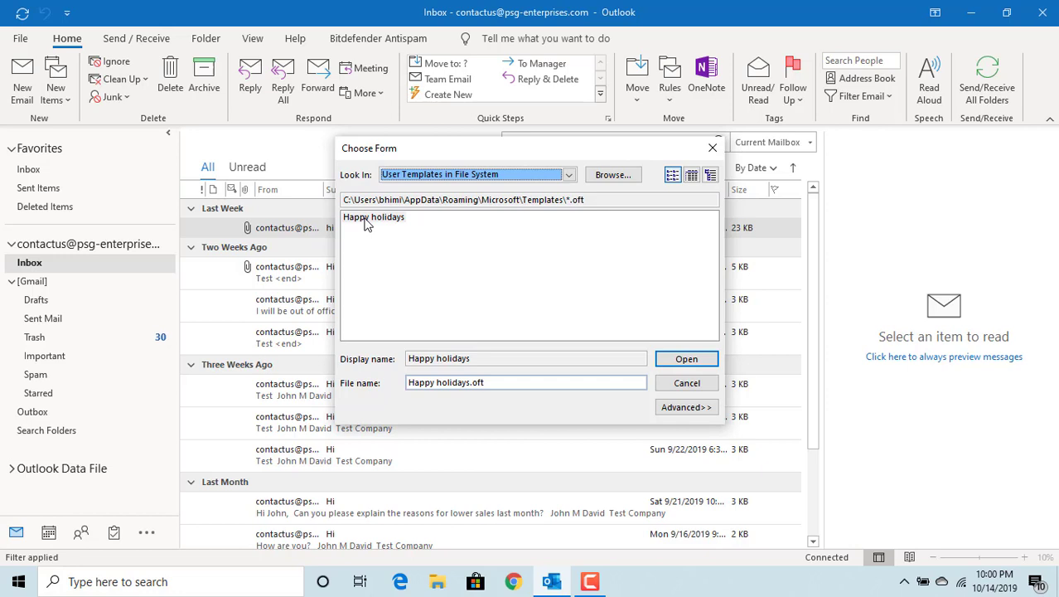
click(367, 222)
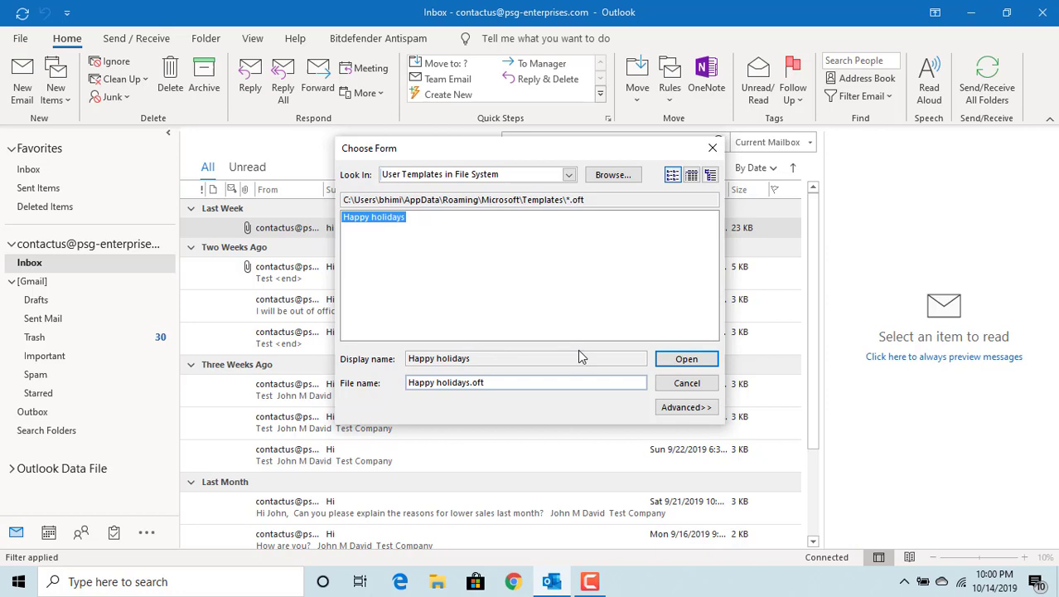
click(684, 361)
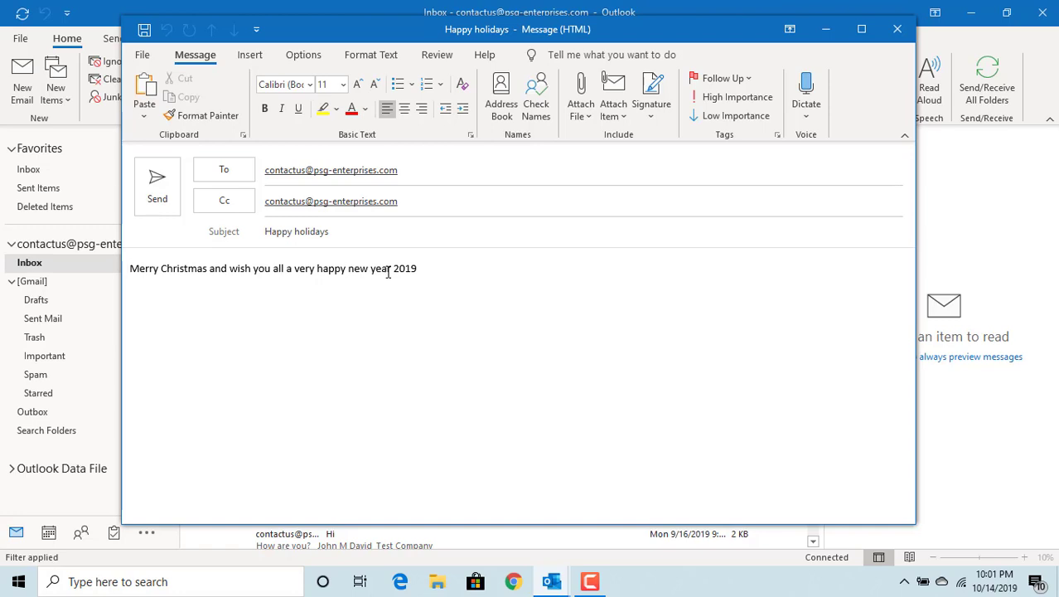
- Replace the final 9 of 2019 with 0 so the greeting ends with 2020
drag(406, 272, 417, 273)
text(0)
click(406, 203)
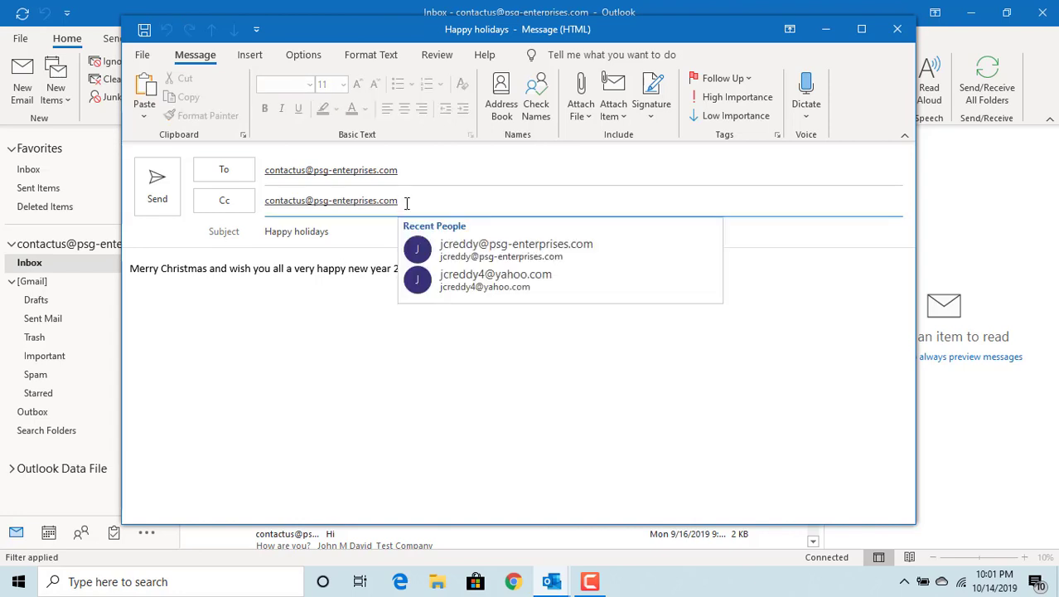
click(428, 320)
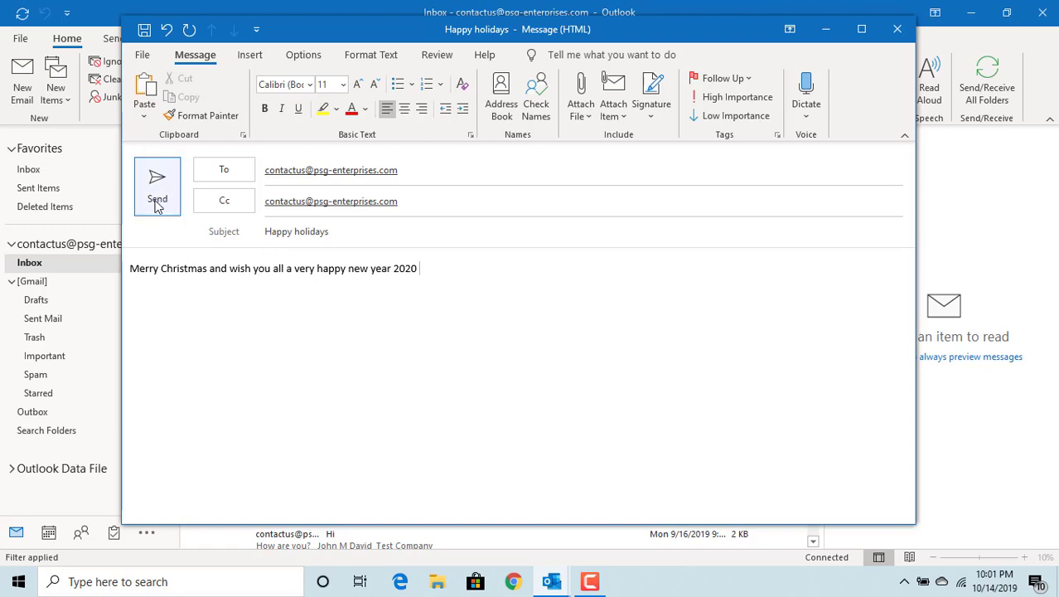
- Save the message as an Outlook Template, overwriting 'Happy holidays.oft'
click(143, 55)
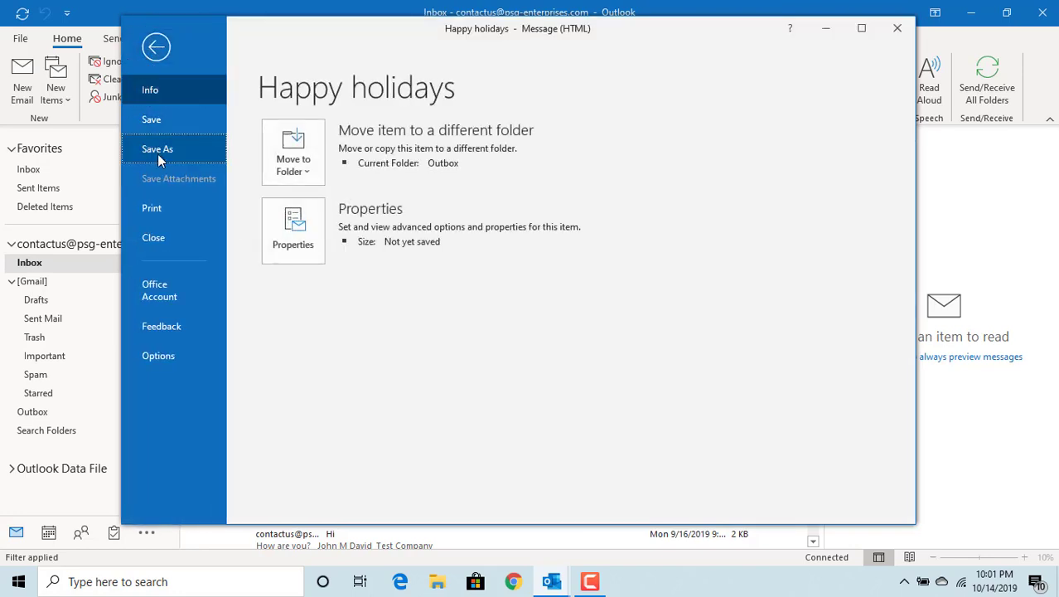
key(Escape)
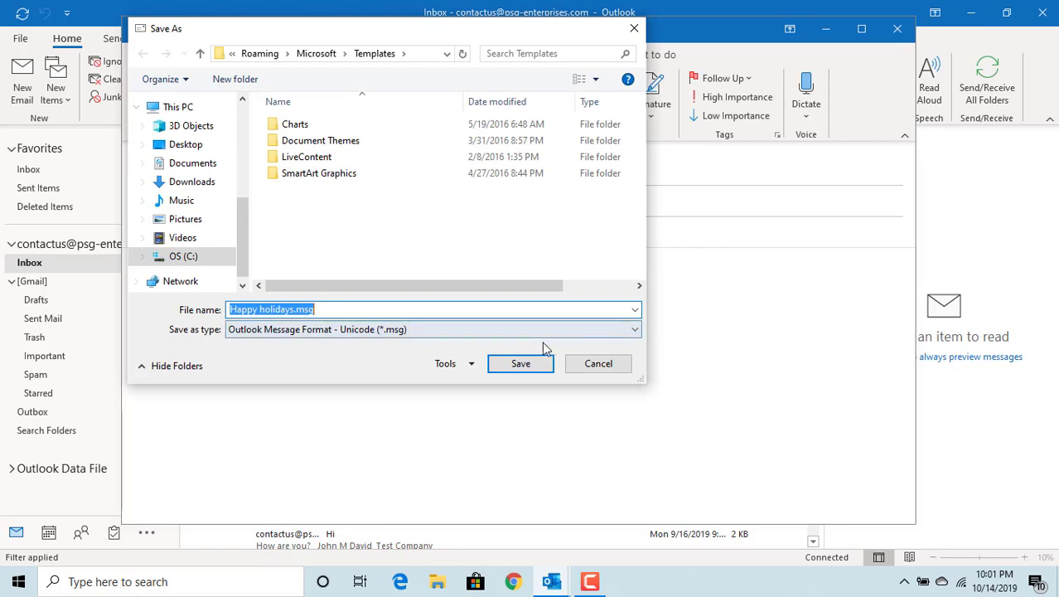
click(635, 329)
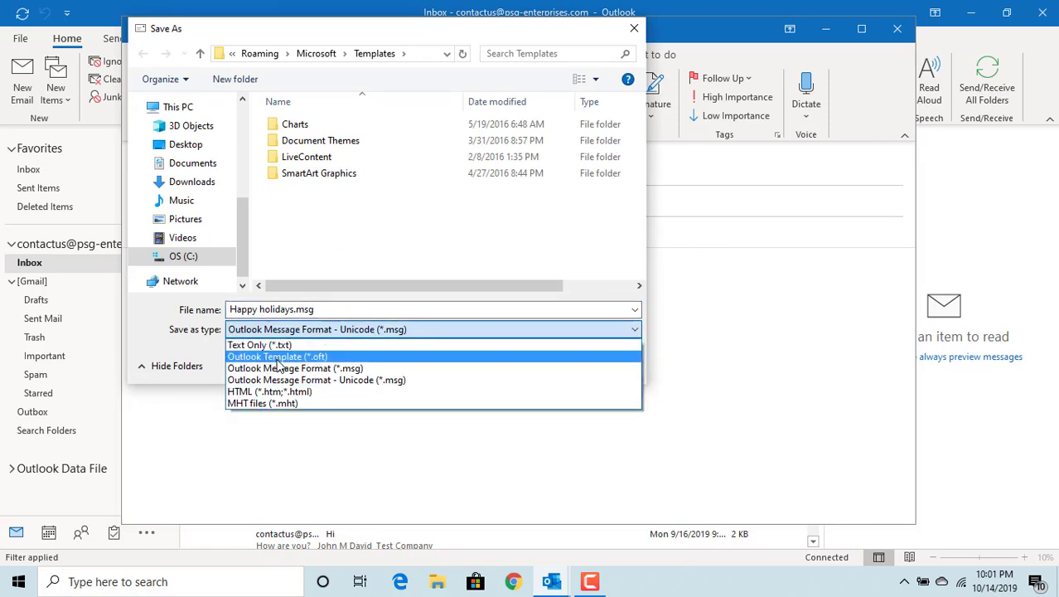
click(278, 357)
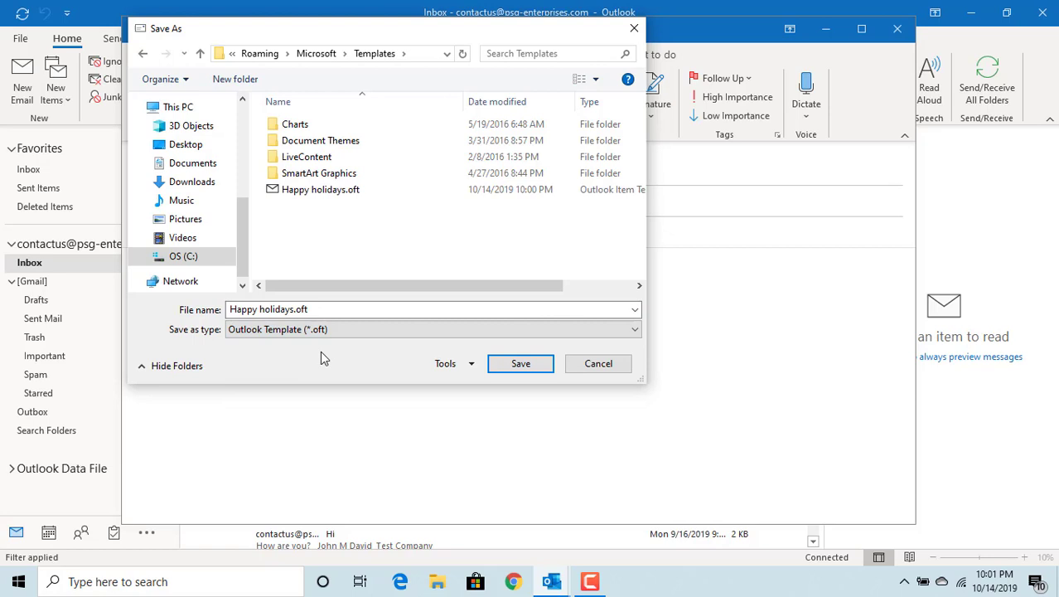
click(312, 199)
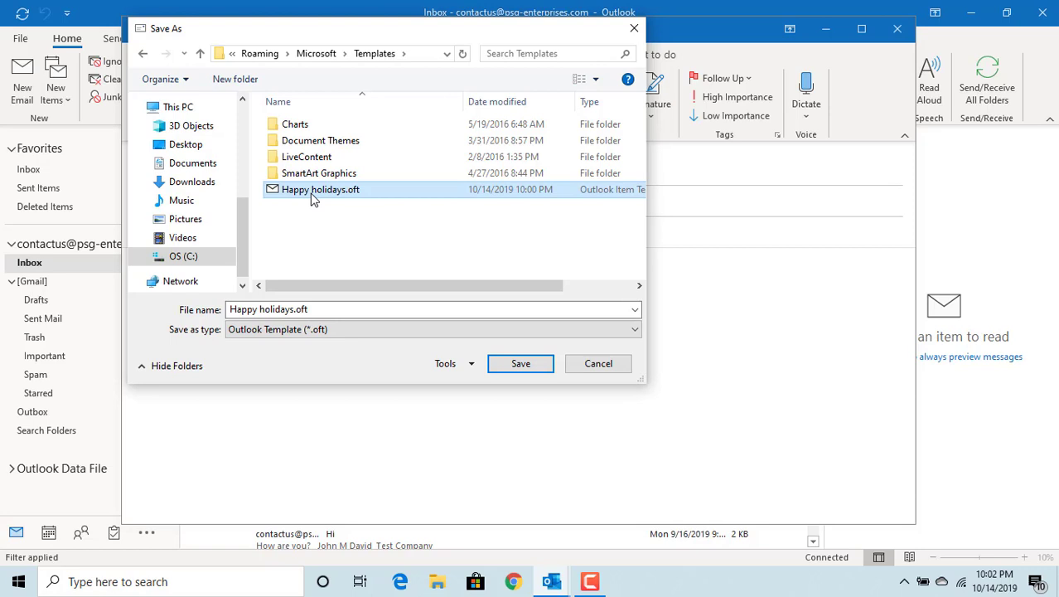
click(518, 366)
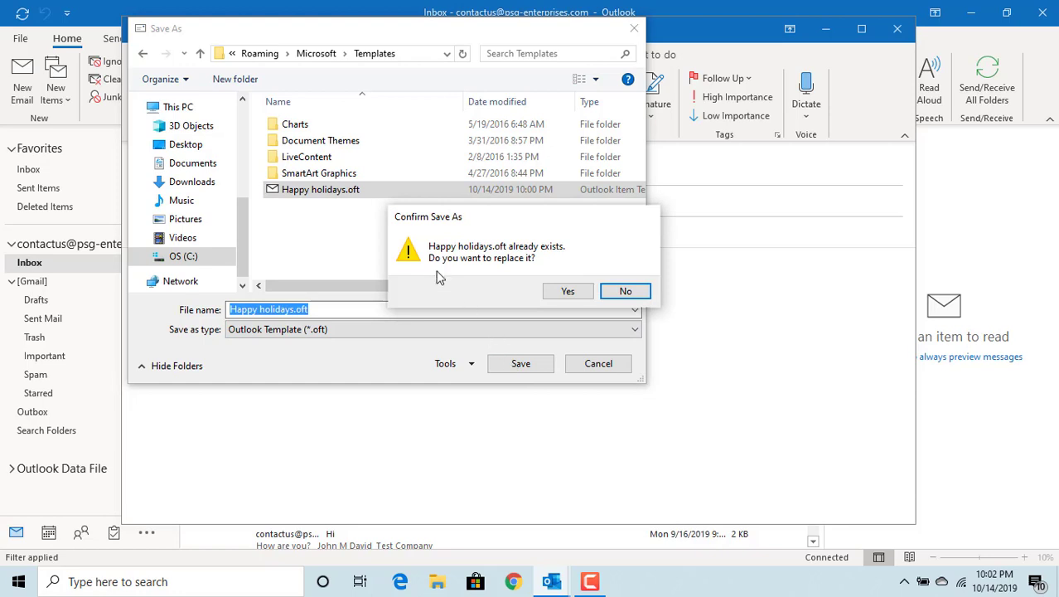
click(567, 292)
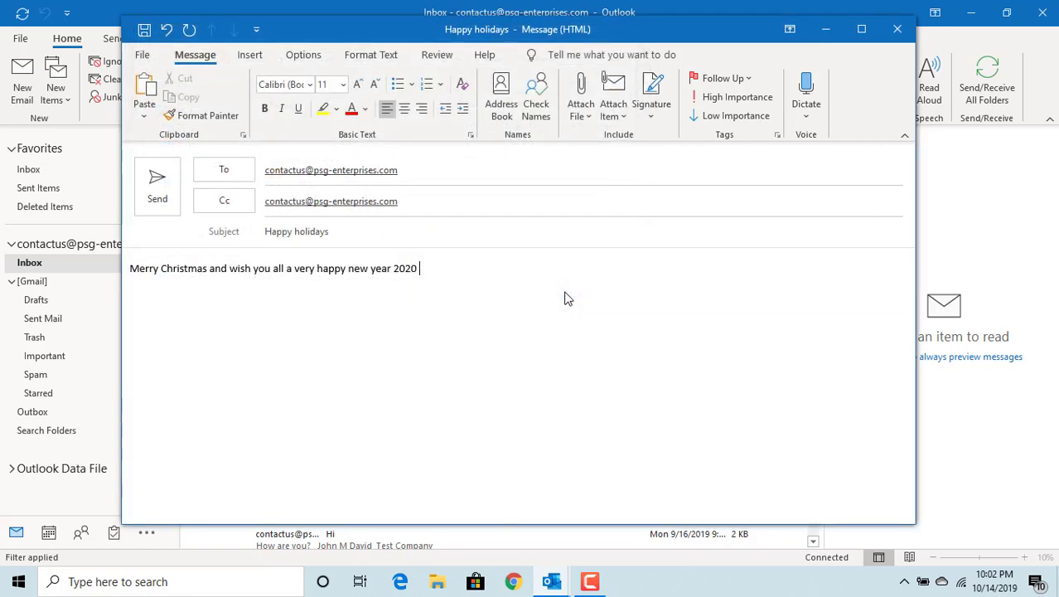